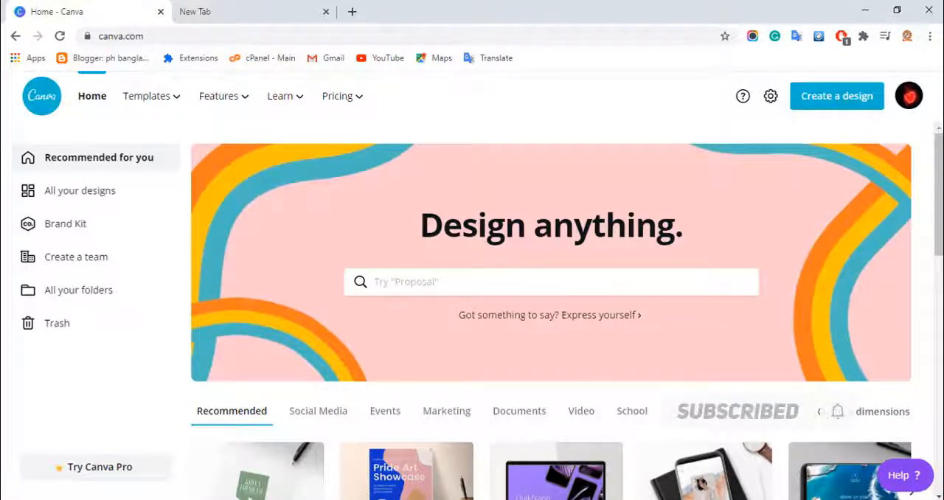
- Open the full collection of logo templates from the Logos section of the home page
scroll(372, 284, "down", 5)
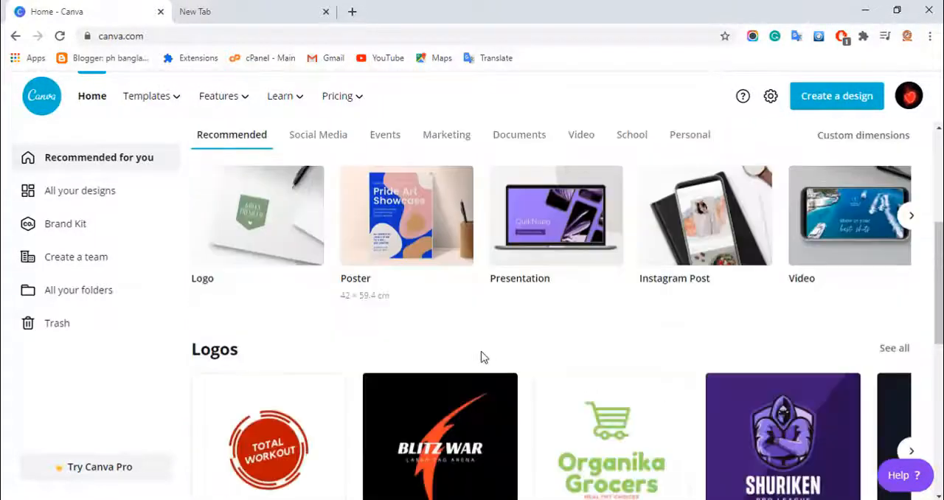
scroll(669, 308, "down", 5)
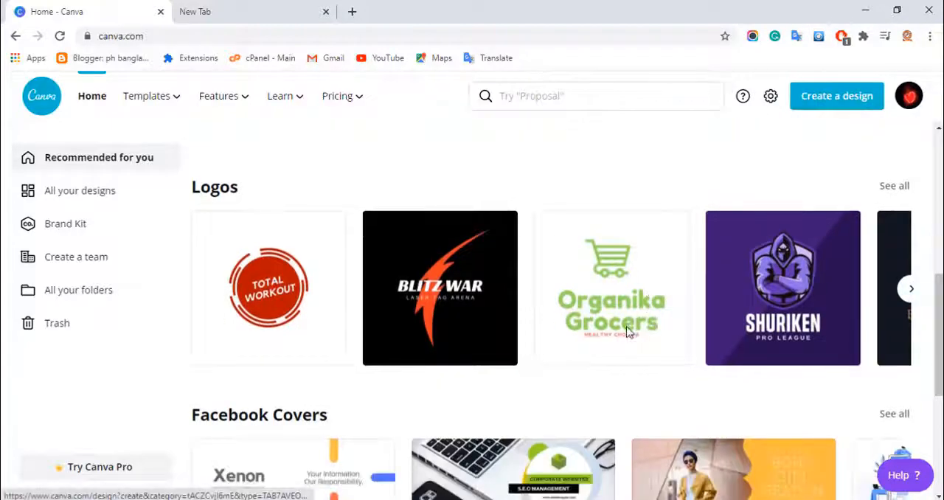
scroll(452, 333, "up", 3)
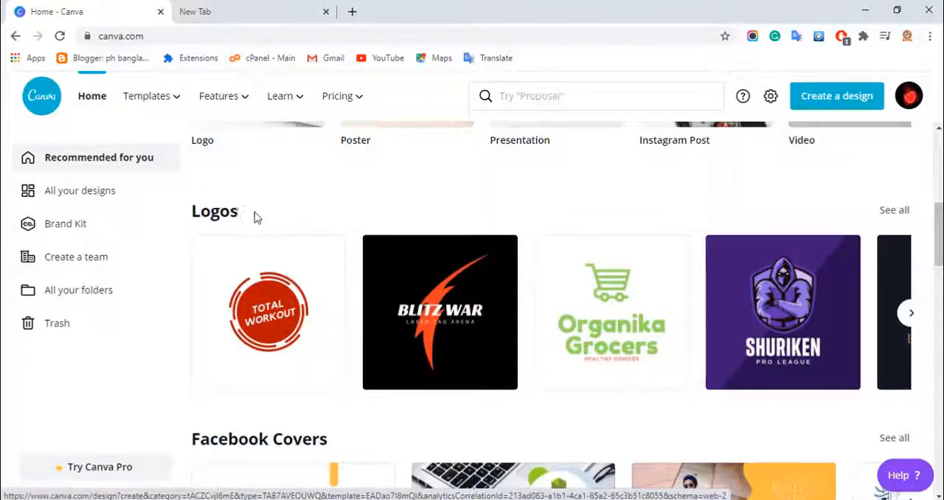
left_click(221, 222)
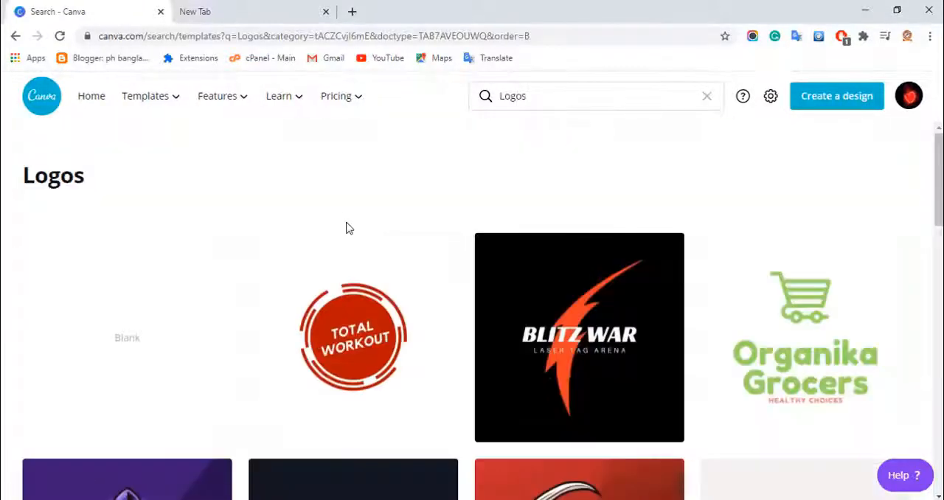
- Look through the logo template collection to examine the available designs, returning to its start
scroll(347, 227, "down", 5)
scroll(381, 315, "down", 9)
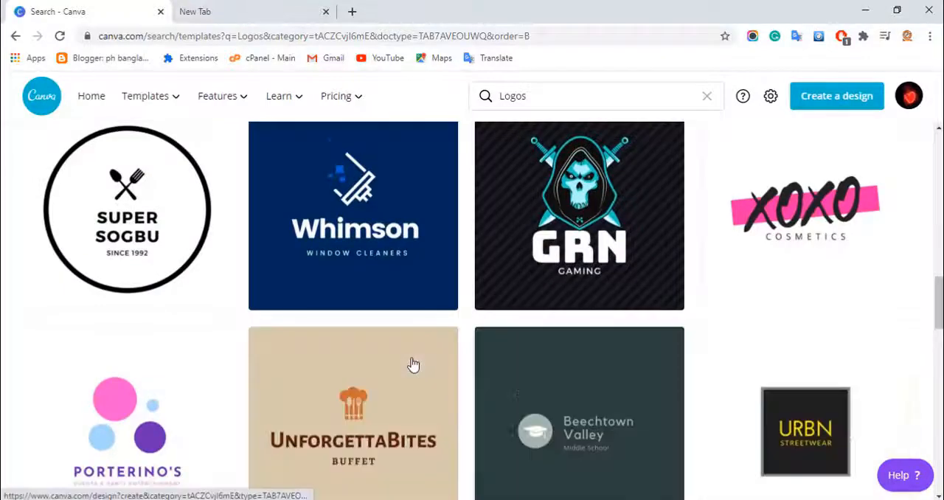
scroll(414, 365, "down", 5)
scroll(413, 365, "down", 5)
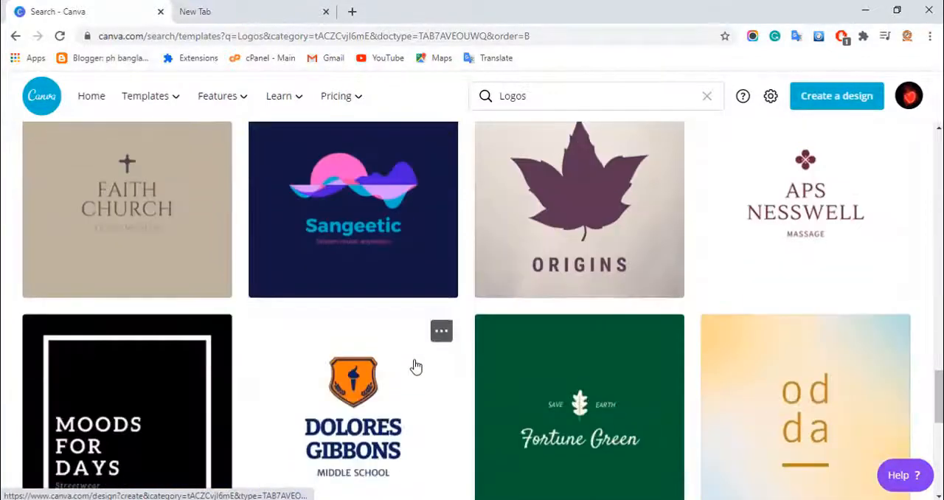
scroll(413, 365, "down", 7)
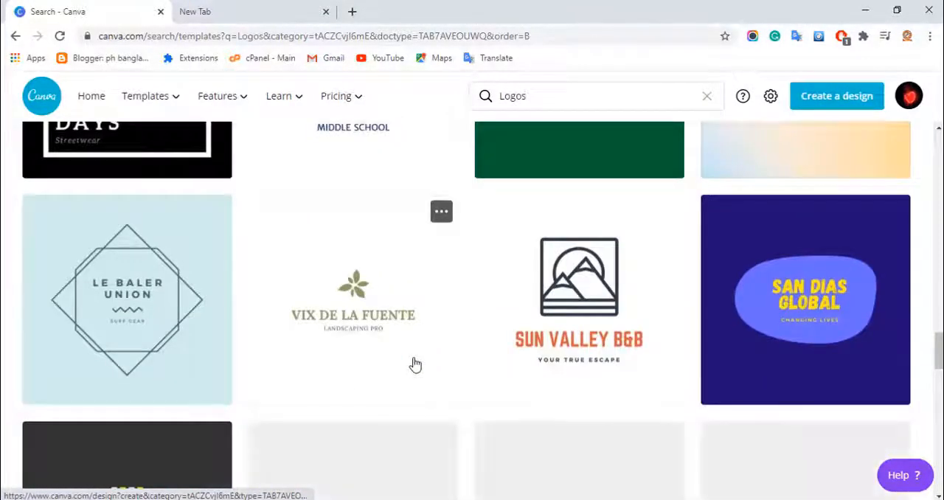
scroll(414, 365, "down", 8)
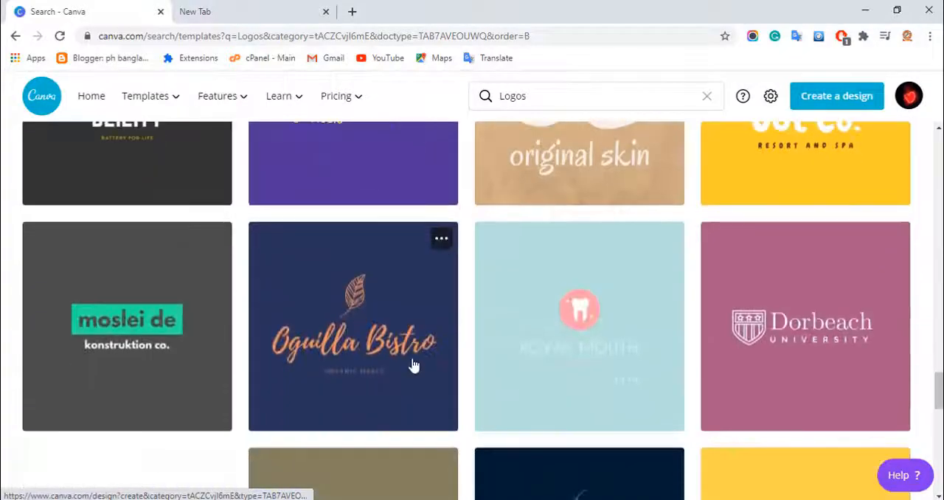
scroll(413, 366, "down", 1)
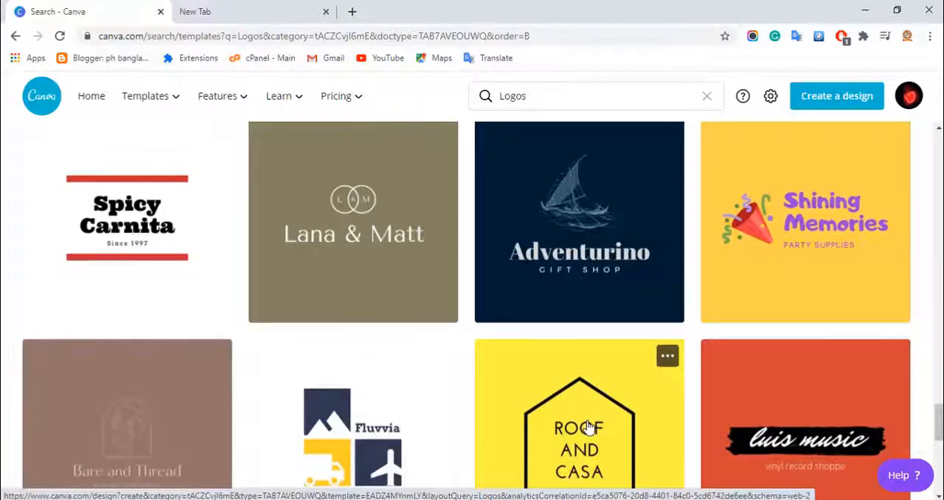
scroll(588, 427, "up", 5)
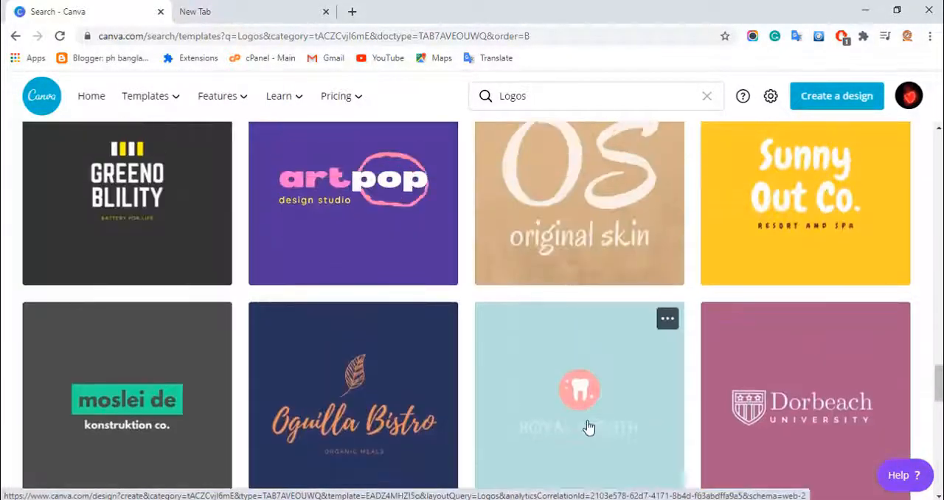
scroll(588, 427, "up", 4)
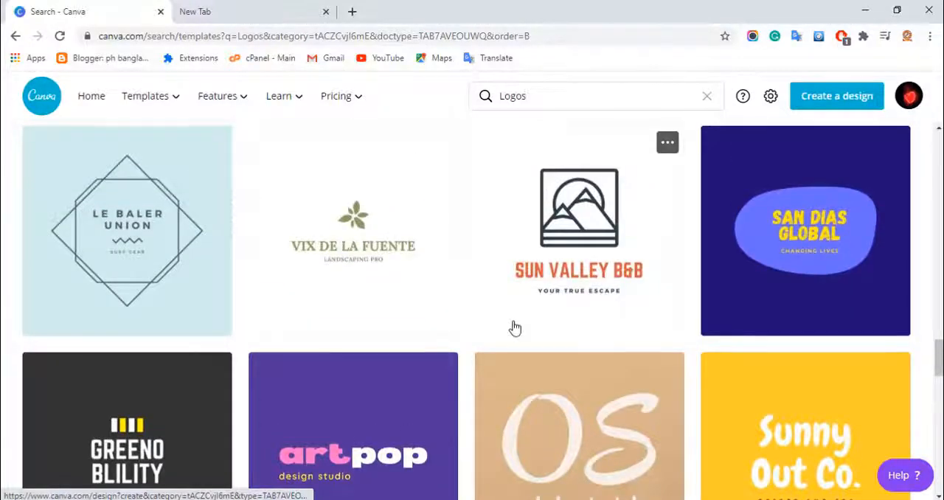
scroll(514, 327, "up", 5)
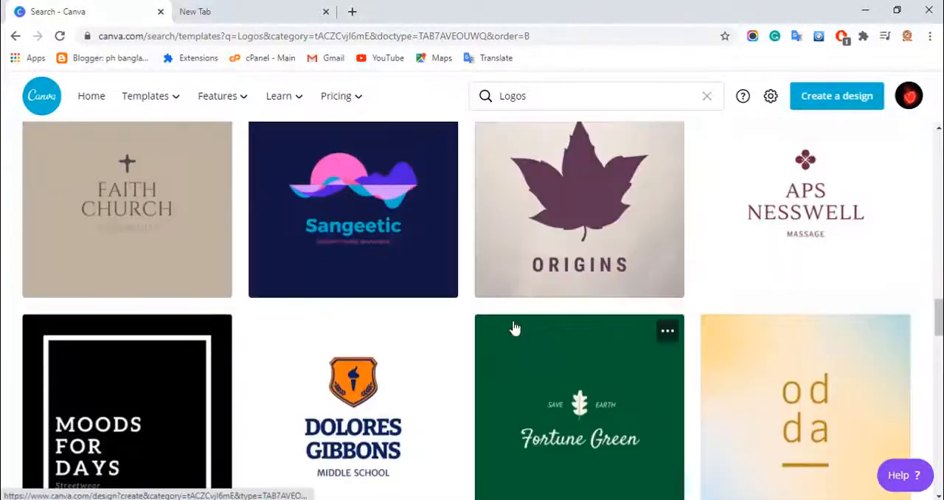
scroll(514, 327, "up", 5)
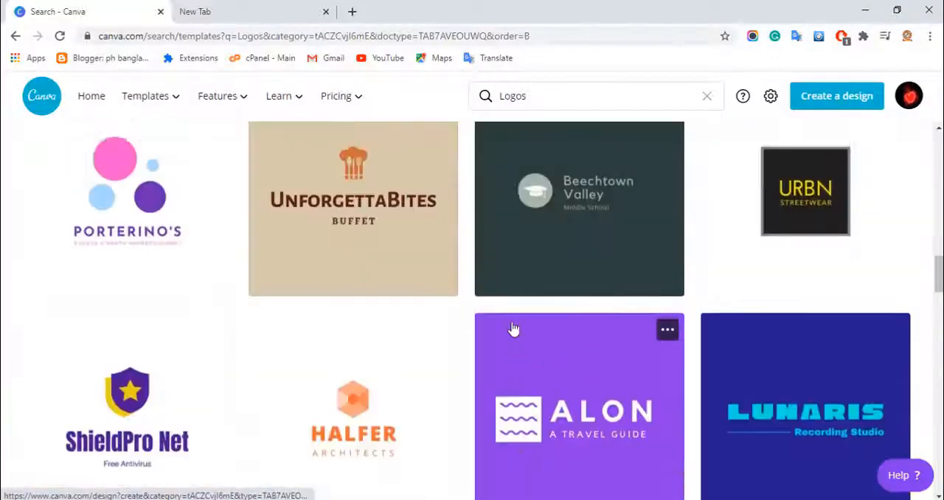
scroll(514, 328, "up", 7)
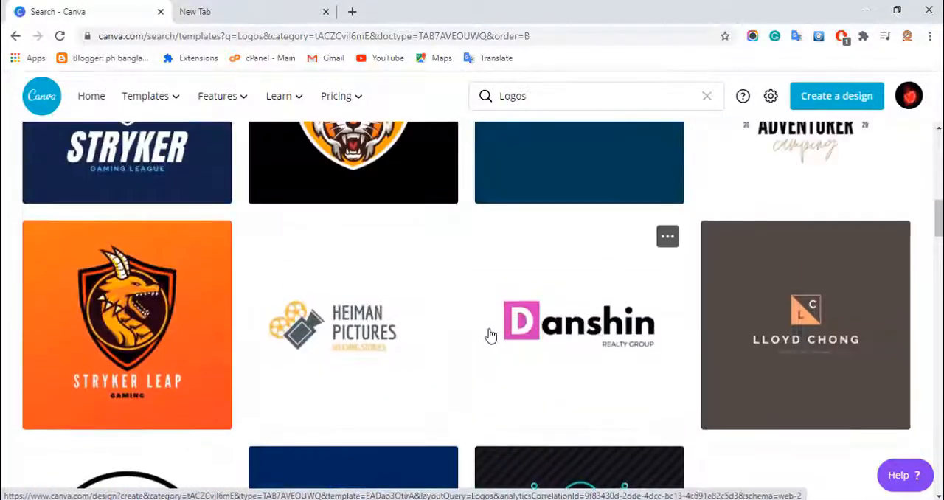
scroll(489, 333, "up", 8)
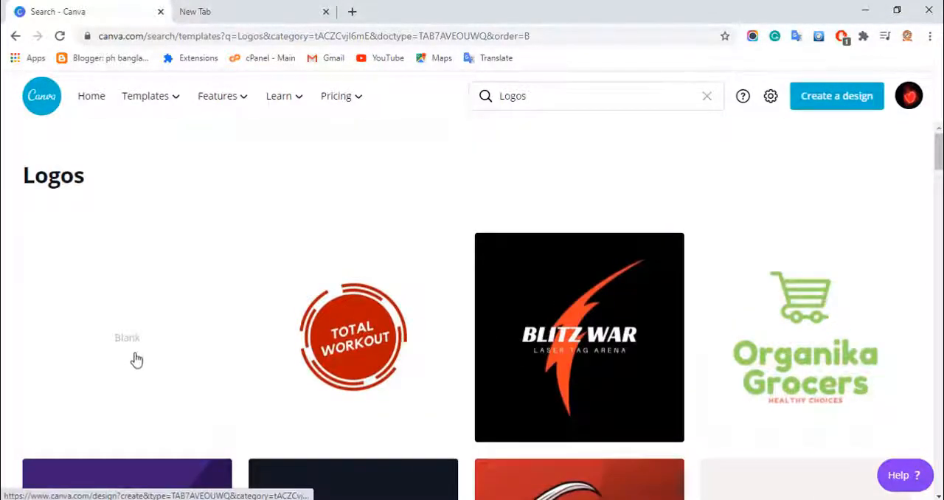
- Create a blank logo design and fill its background with solid black
left_click(136, 359)
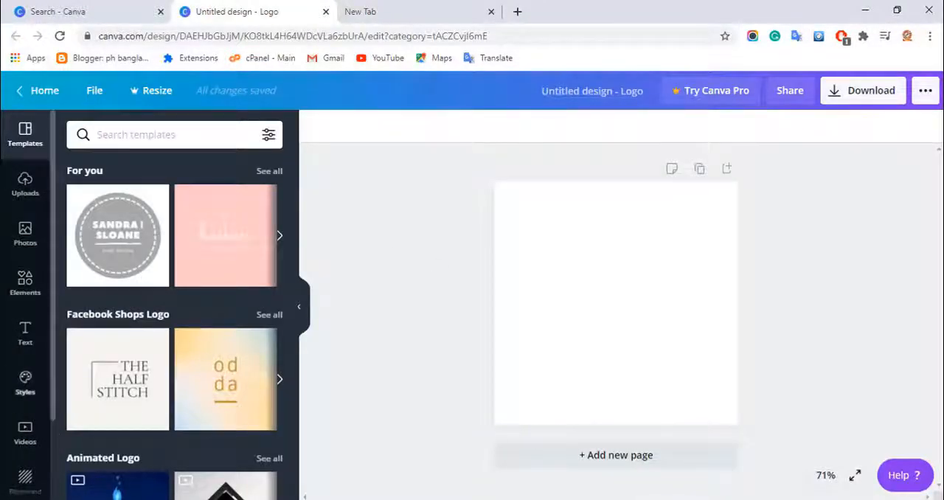
left_click(28, 492)
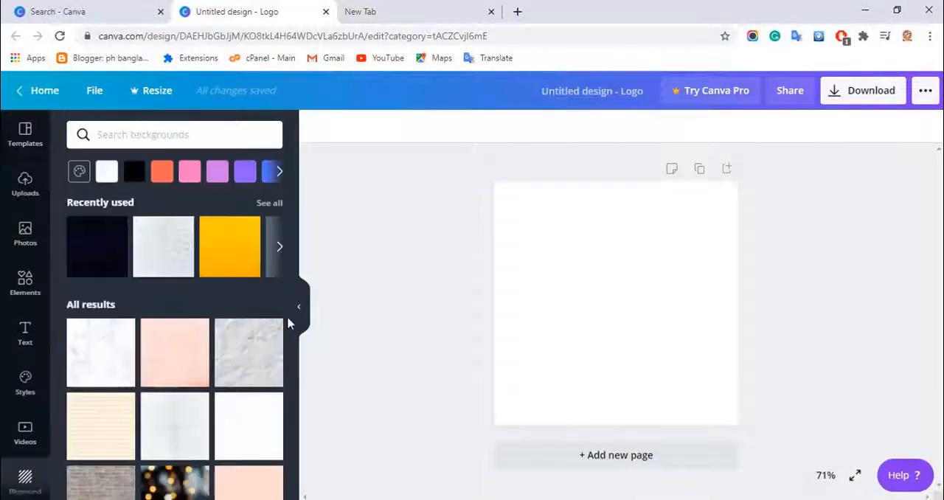
scroll(228, 374, "down", 2)
scroll(228, 374, "down", 10)
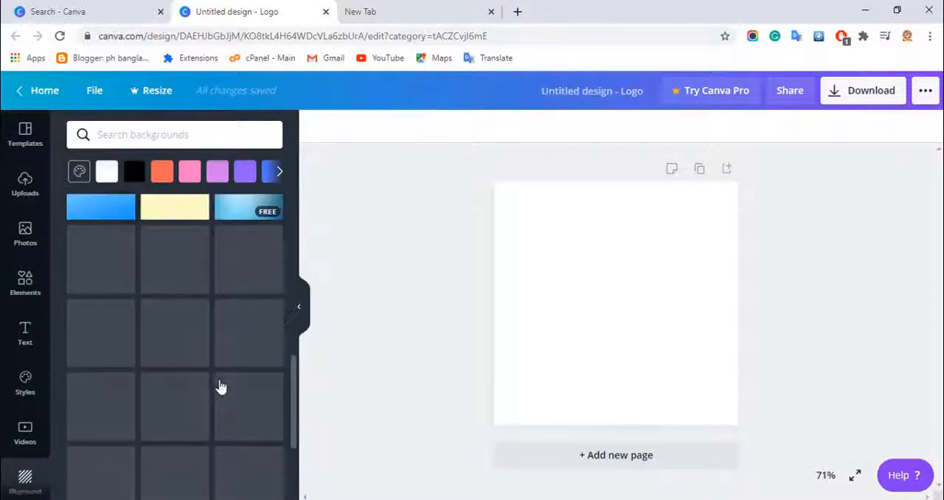
scroll(222, 402, "down", 6)
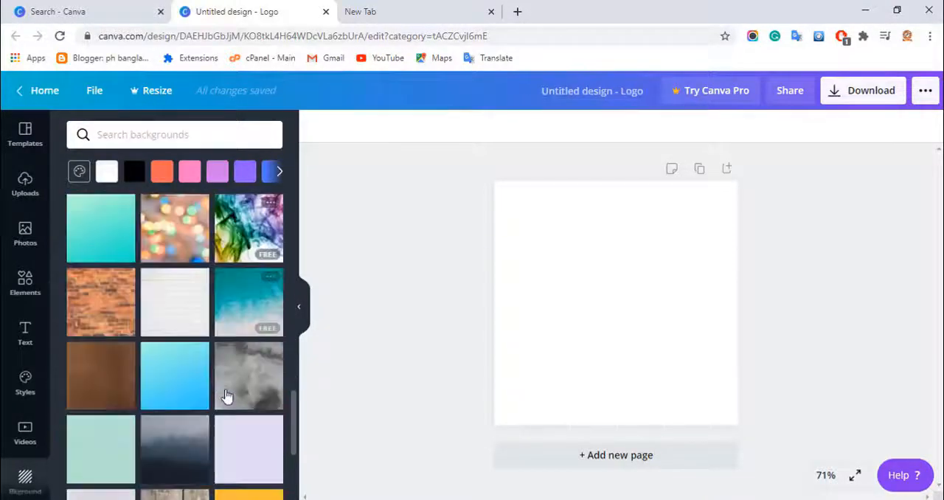
scroll(216, 415, "down", 8)
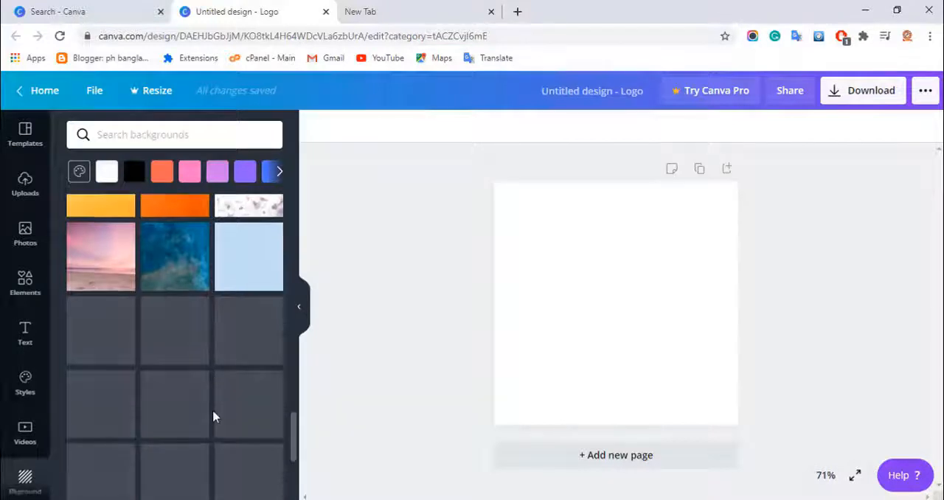
scroll(215, 415, "down", 2)
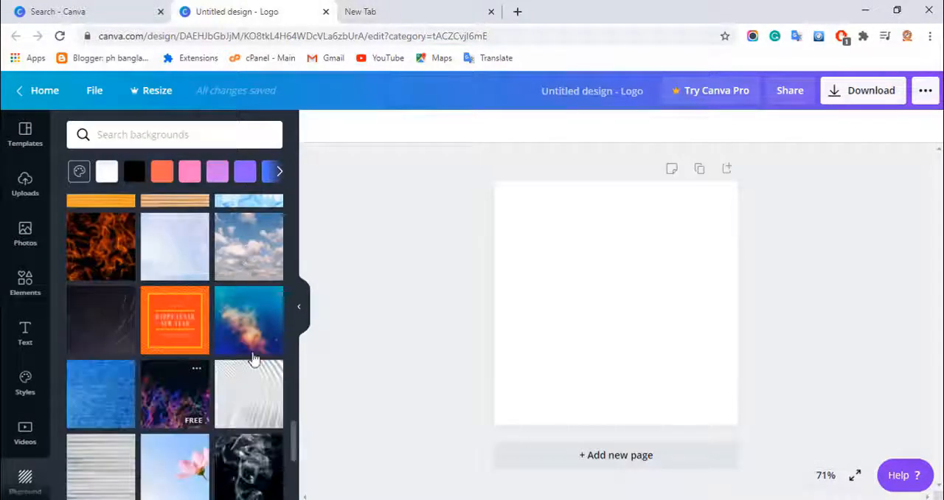
left_click(134, 172)
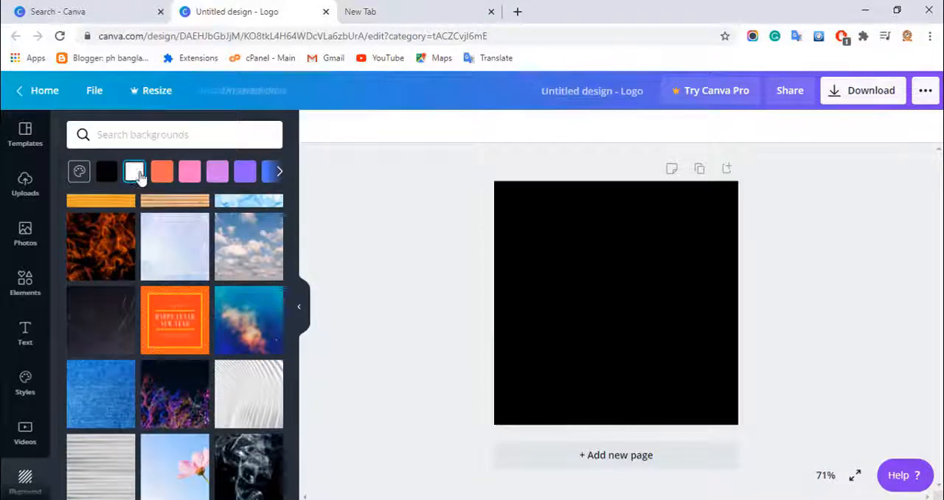
- Search the graphic elements for "man" and add the free hair-and-glasses graphic to the logo
left_click(25, 288)
scroll(236, 266, "down", 4)
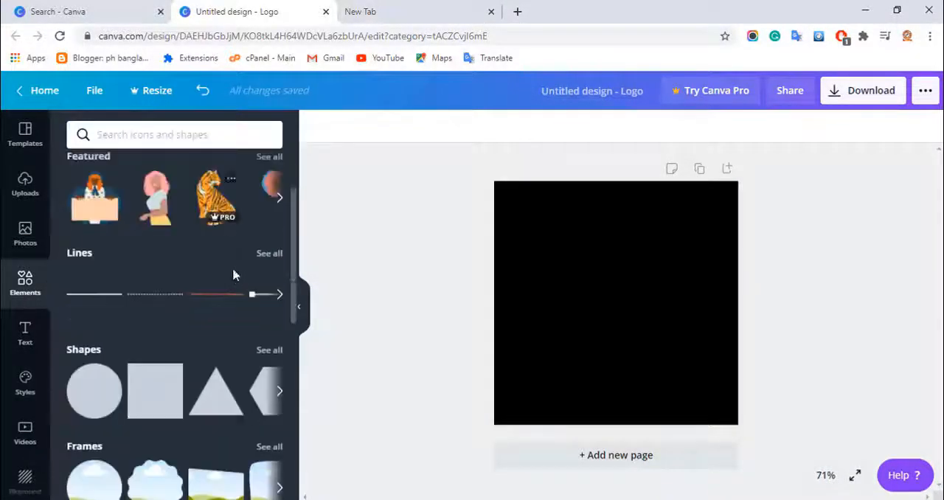
scroll(221, 324, "down", 5)
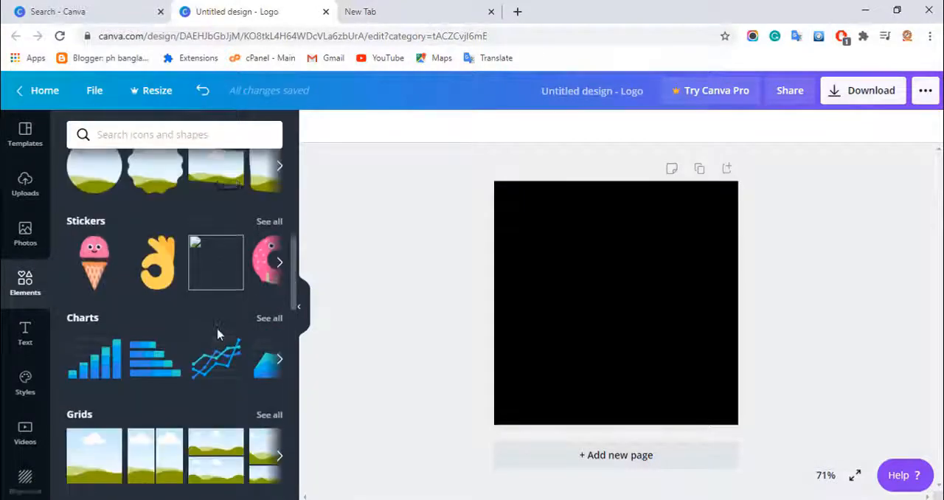
scroll(218, 343, "down", 6)
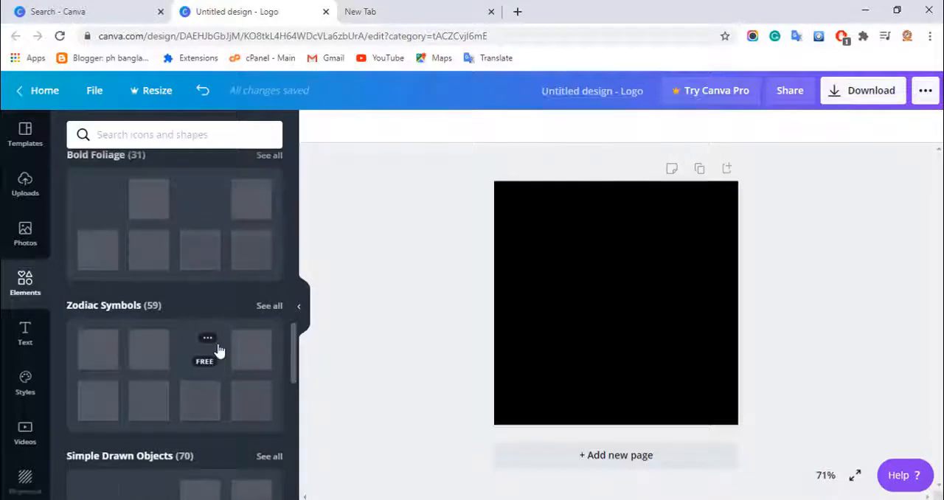
scroll(221, 346, "down", 1)
scroll(188, 347, "down", 8)
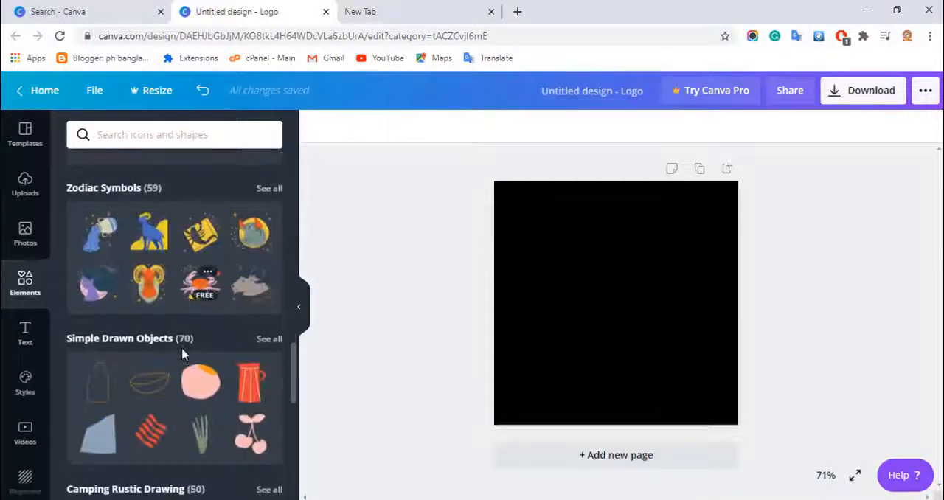
scroll(185, 365, "down", 1)
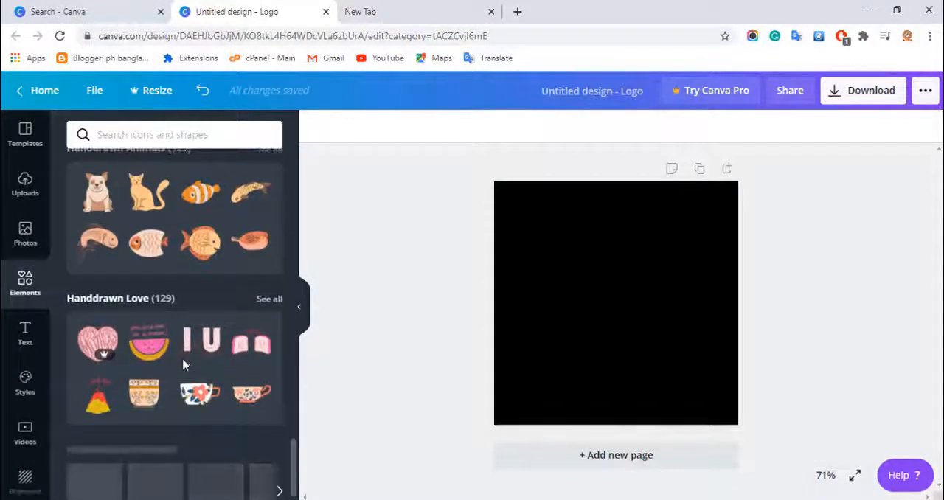
left_click(183, 135)
type("man")
key("Return")
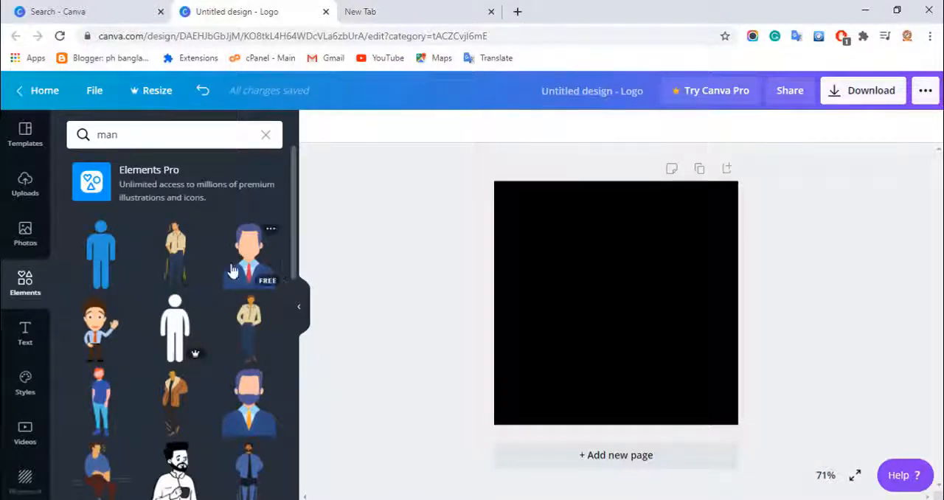
scroll(239, 295, "down", 10)
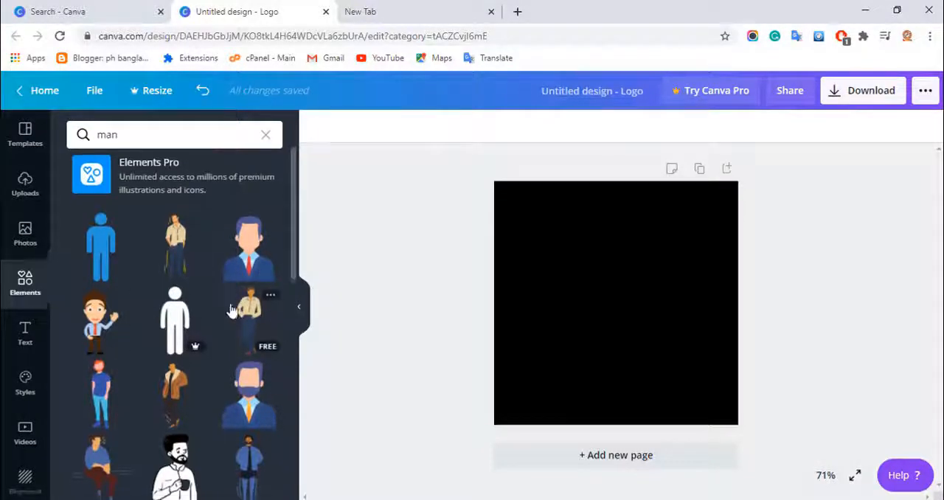
scroll(221, 369, "down", 4)
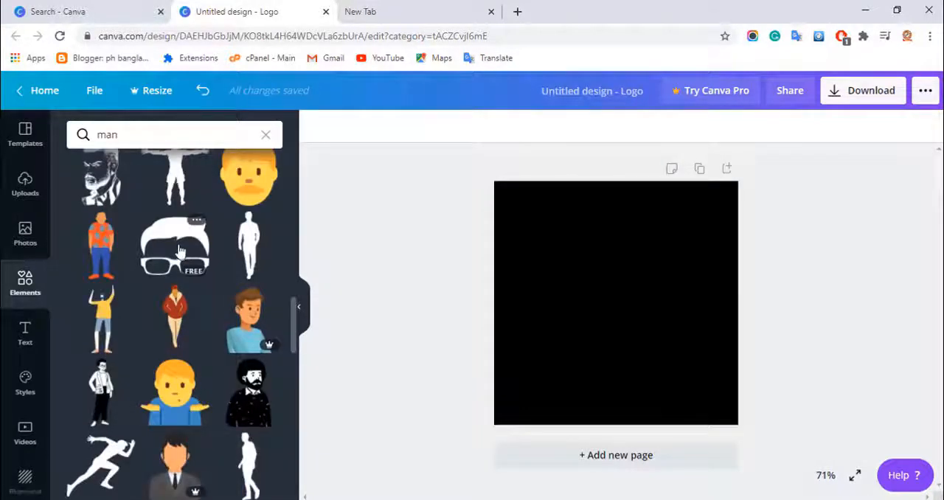
left_click(180, 252)
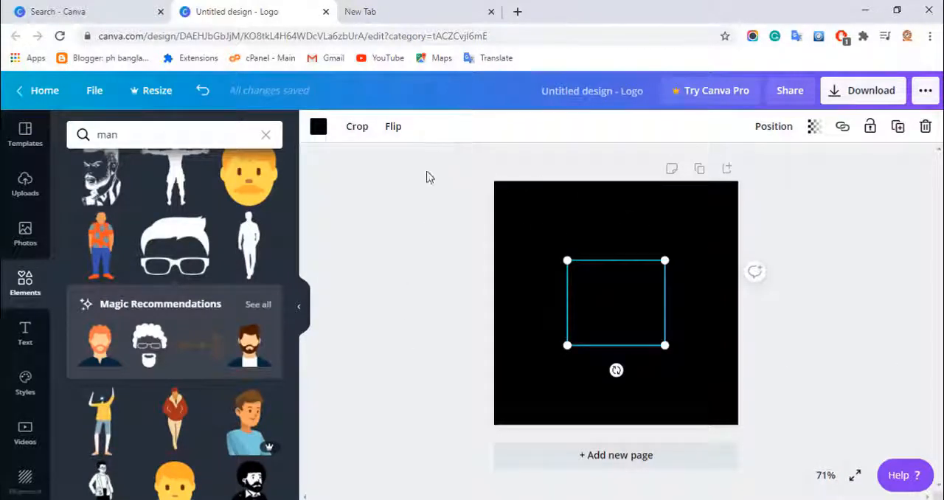
- Recolour the hair-and-glasses graphic yellow, enlarge it slightly and centre it horizontally in the upper half of the canvas
left_click(318, 128)
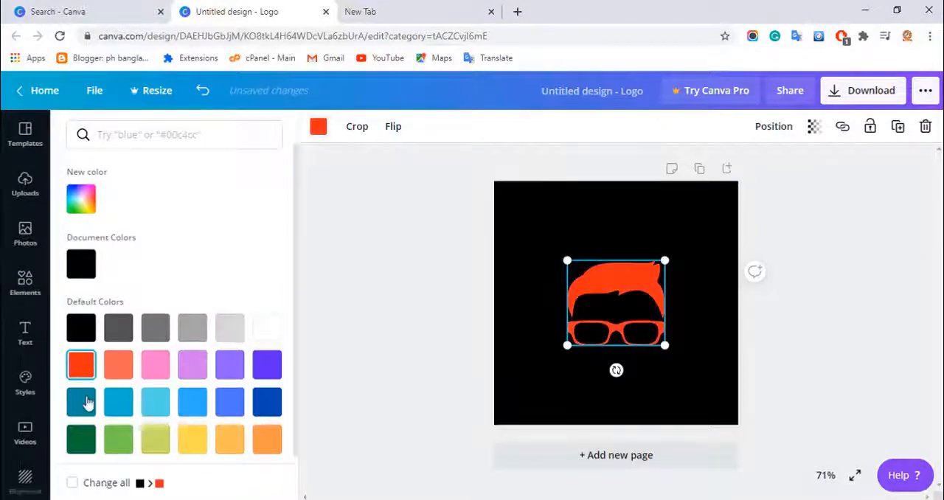
left_click(118, 401)
left_click(83, 205)
left_click_drag(244, 265, 280, 217)
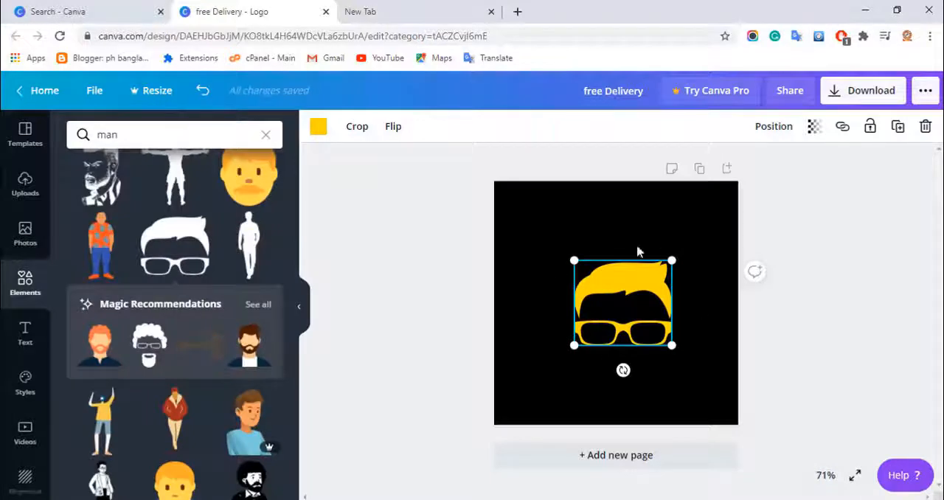
left_click_drag(628, 275, 621, 225)
left_click_drag(666, 292, 620, 251)
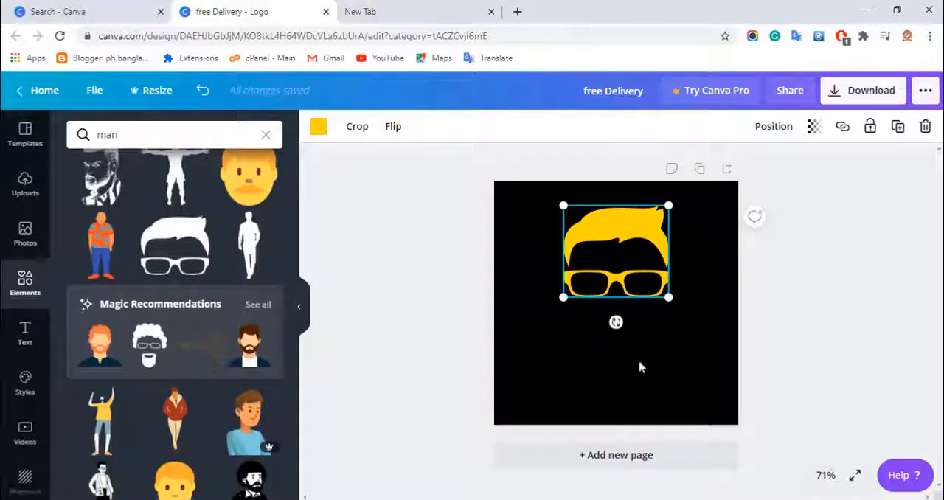
- Add the blue-and-red "FREE DELIVERY" font combination to the logo and position it directly below the glasses
left_click(22, 343)
scroll(219, 361, "down", 5)
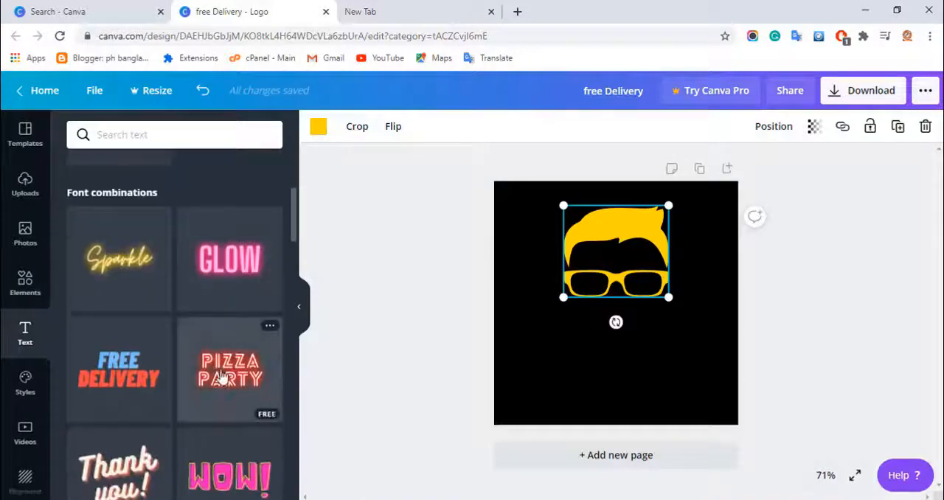
scroll(221, 376, "down", 8)
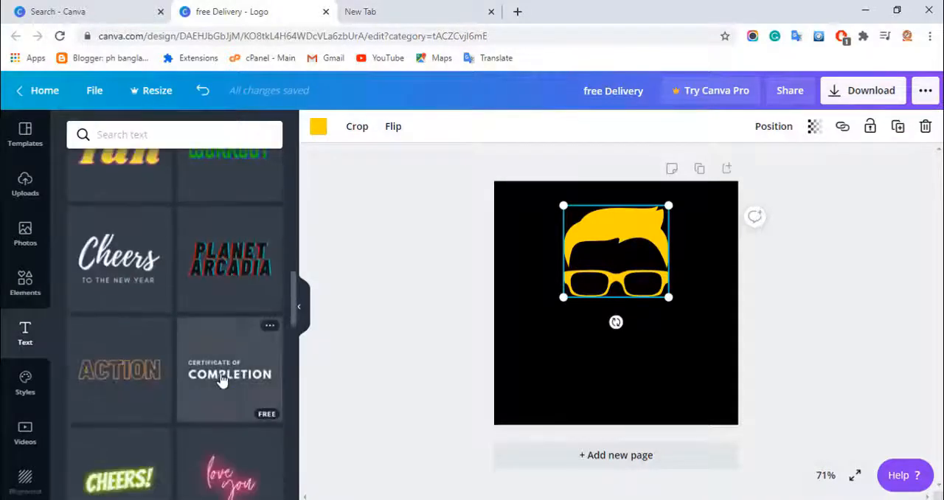
scroll(221, 380, "down", 4)
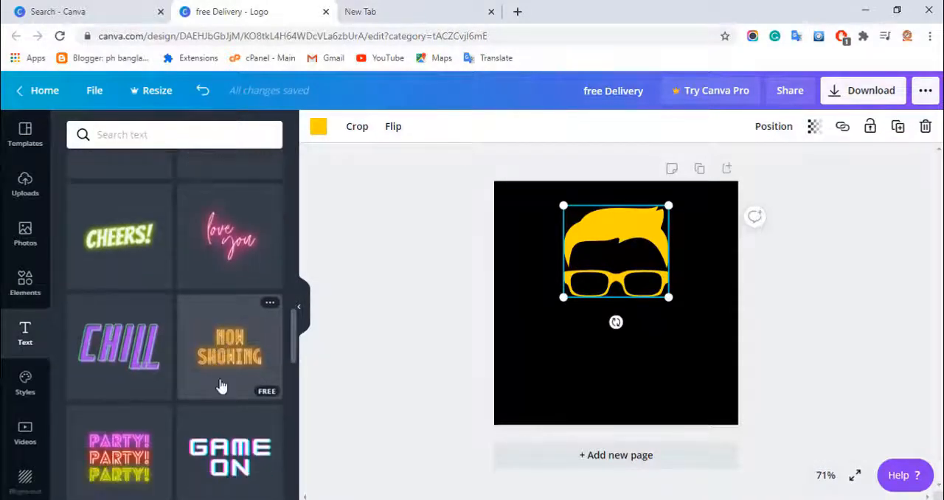
scroll(221, 369, "down", 4)
scroll(290, 373, "up", 6)
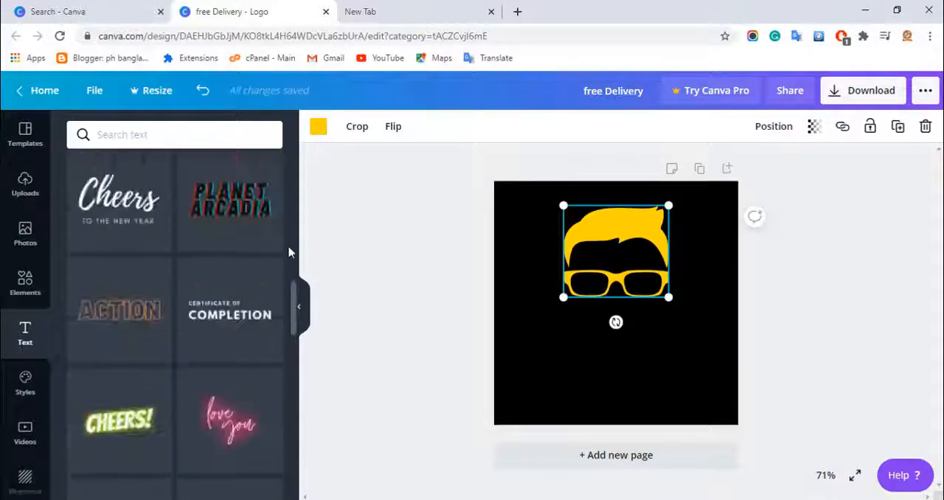
scroll(289, 252, "up", 6)
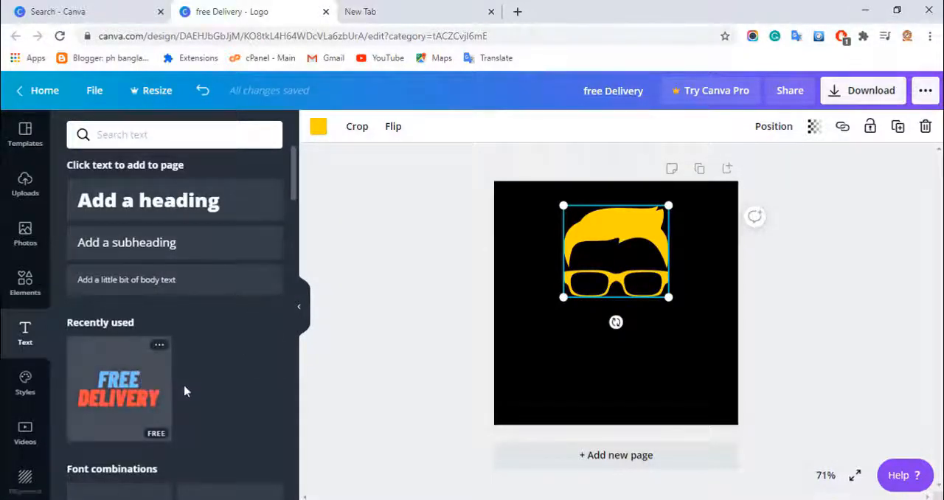
scroll(185, 391, "down", 3)
scroll(188, 394, "down", 2)
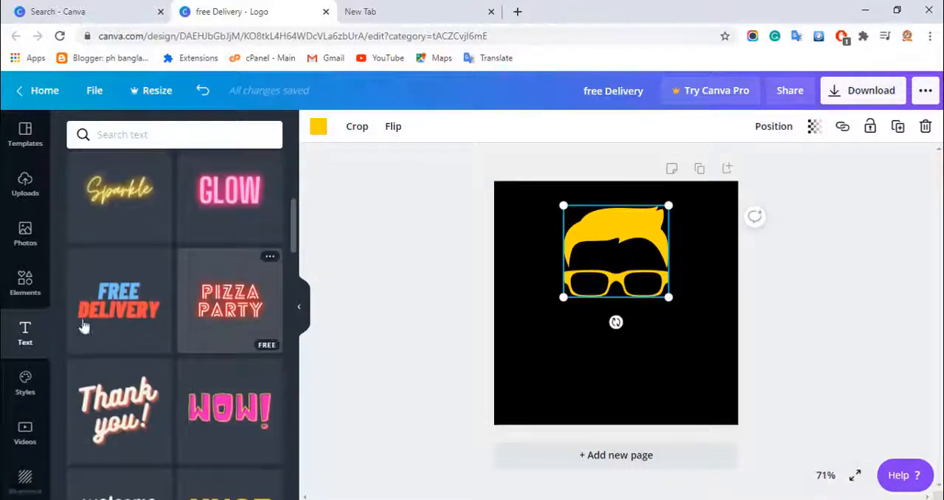
left_click(132, 305)
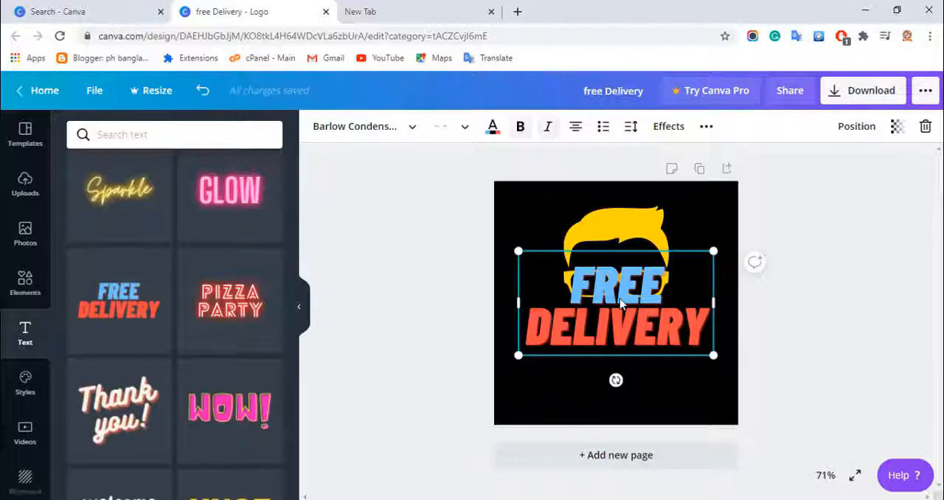
left_click_drag(622, 322, 622, 346)
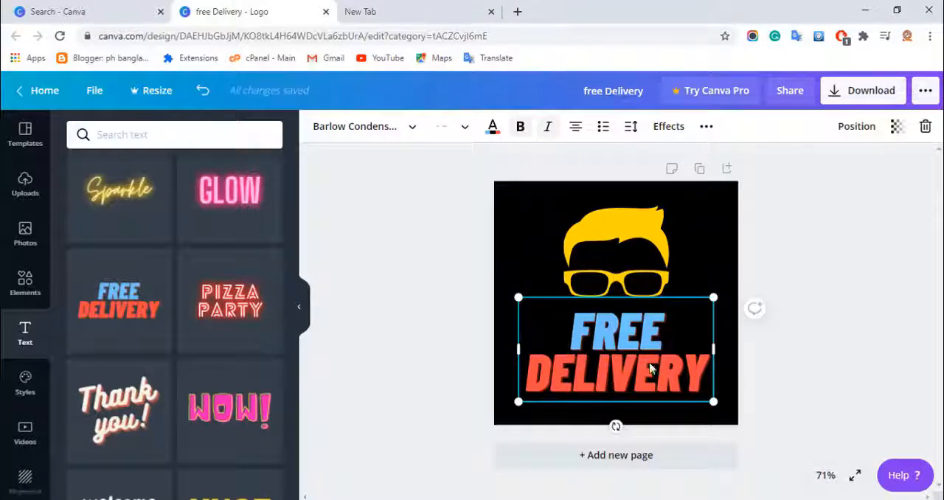
- Replace "FREE" with the person's first name and "DELIVERY" with the last name in the text below the glasses
double_click(611, 350)
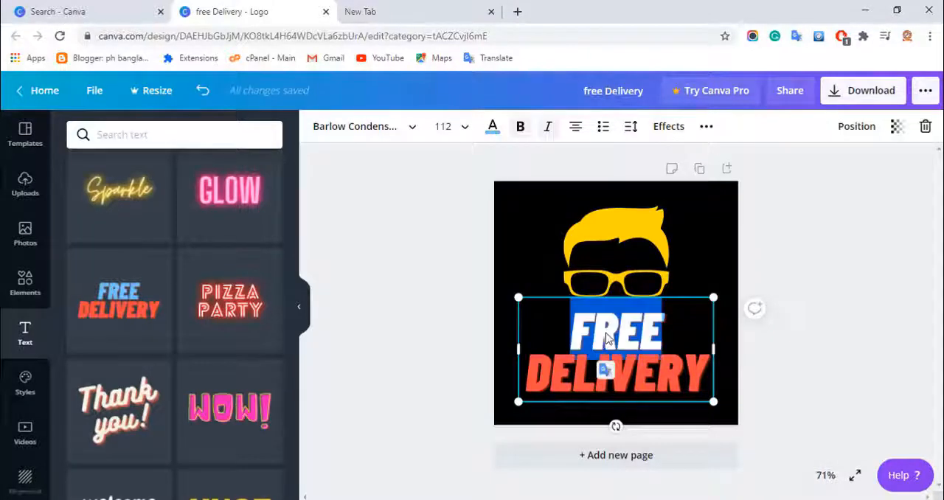
key("BackSpace")
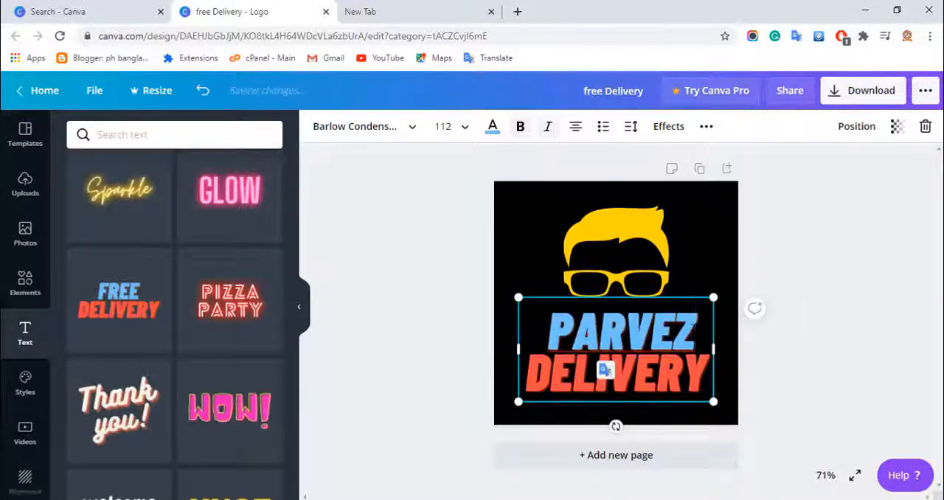
left_click_drag(696, 333, 547, 336)
left_click_drag(527, 374, 711, 389)
key("BackSpace")
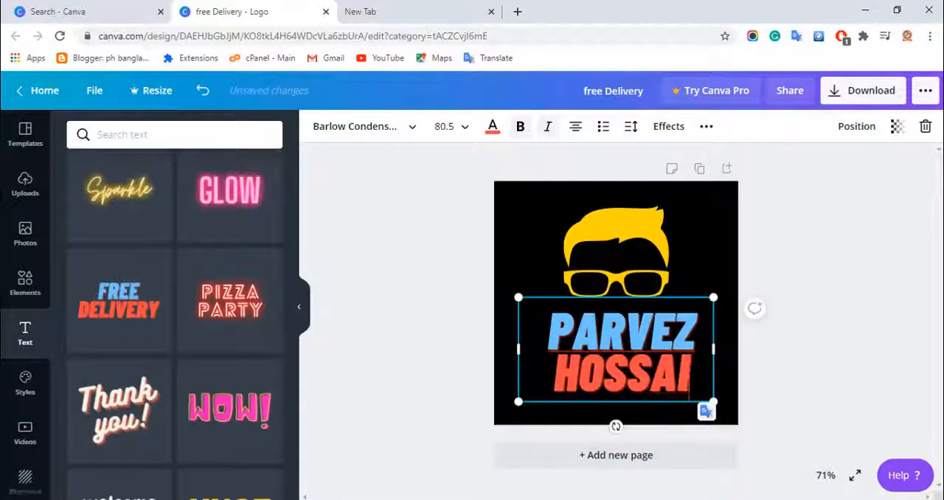
- Widen the name's text box slightly on both sides so it stays centred under the graphic
left_click_drag(713, 350, 718, 367)
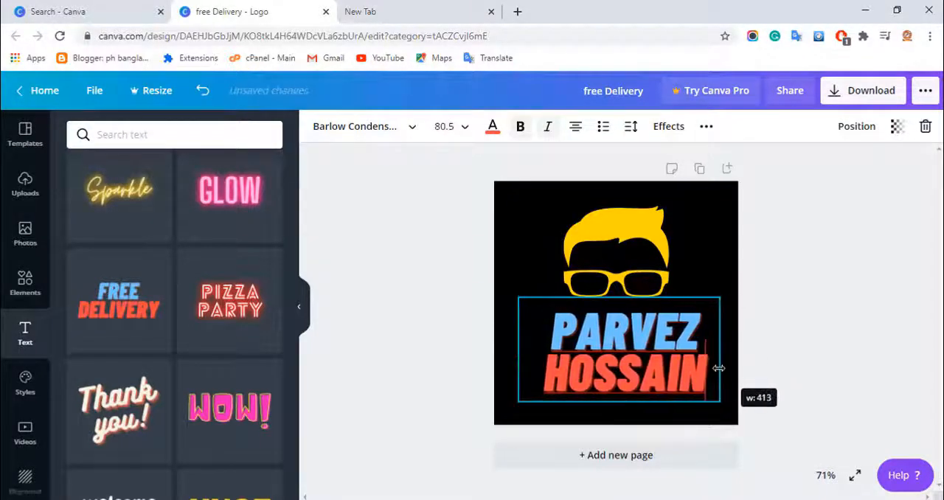
left_click_drag(512, 352, 504, 353)
left_click(790, 375)
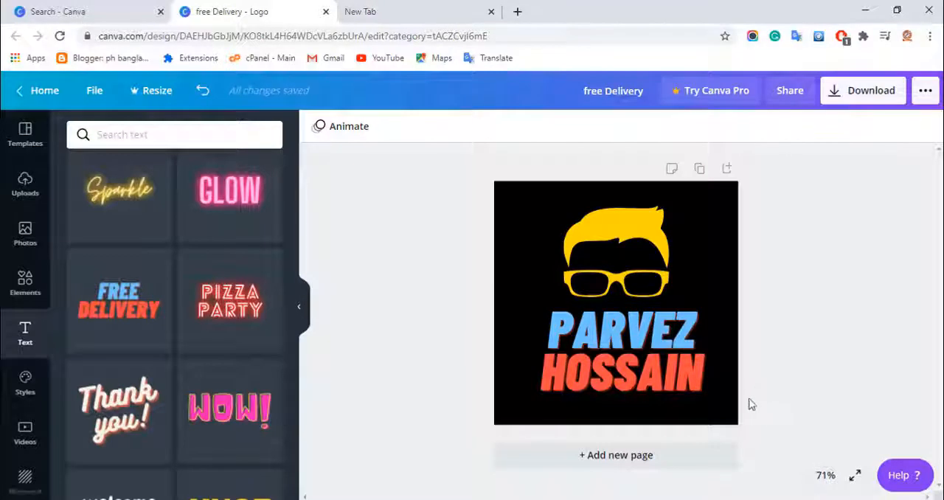
- Recolour the first line of the name text white
left_click(561, 331)
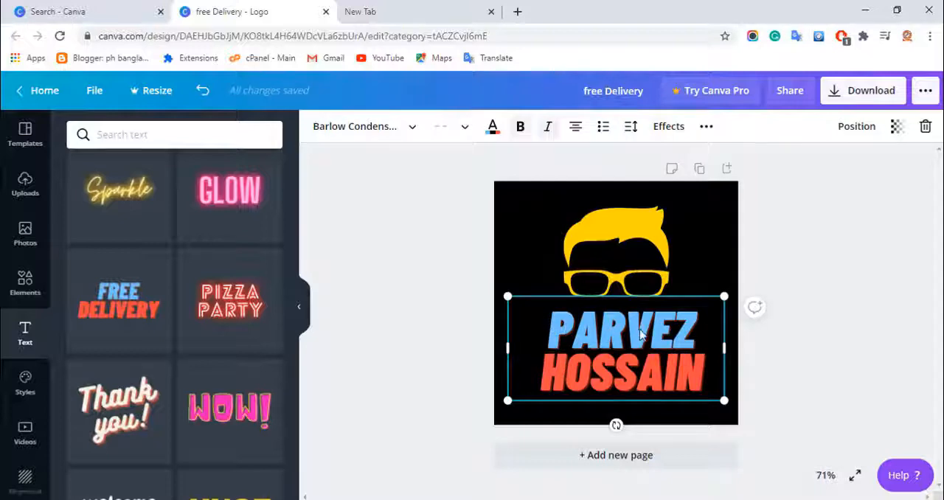
left_click_drag(697, 333, 541, 331)
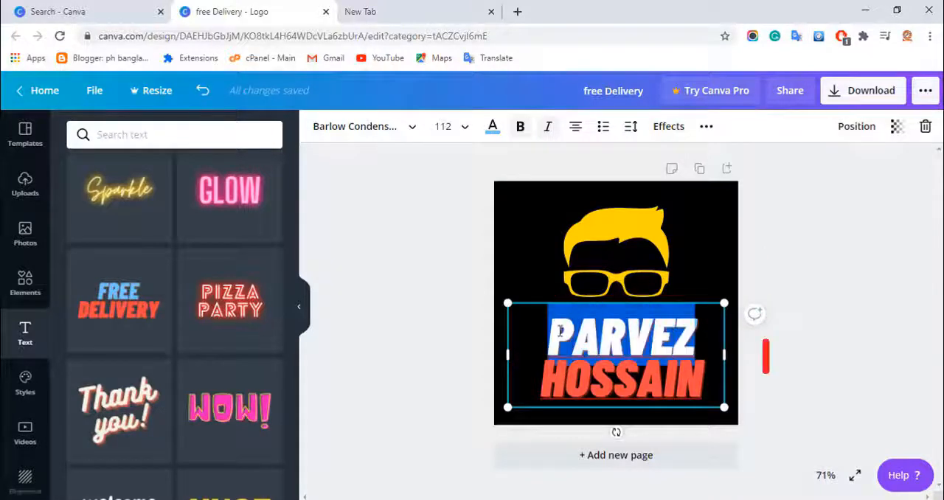
left_click(493, 131)
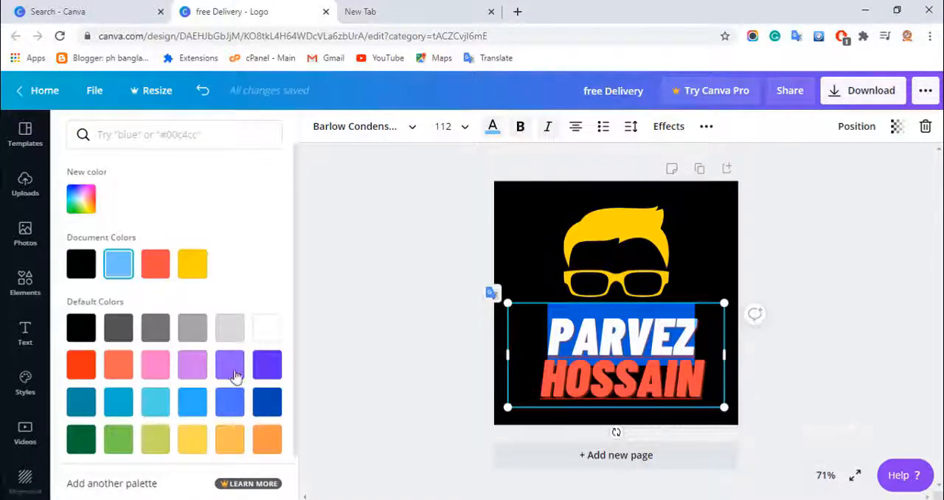
left_click(267, 331)
left_click(590, 415)
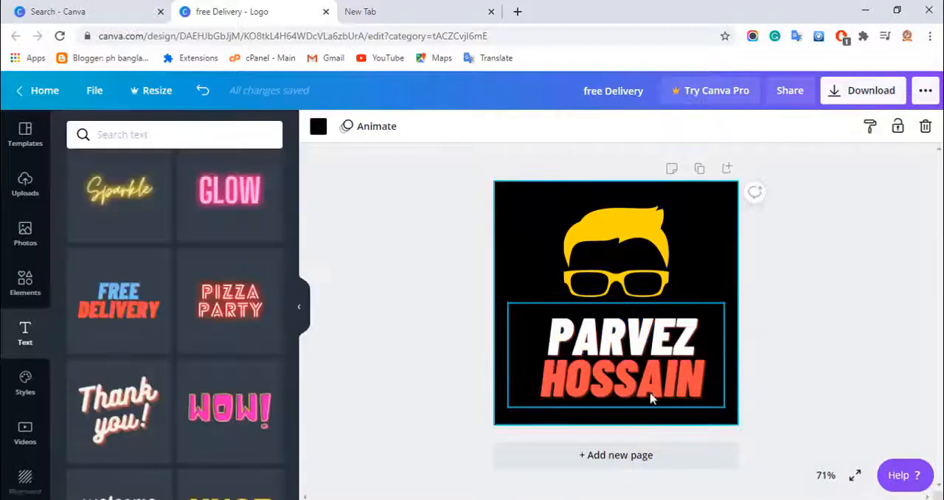
- Recolour the second line of the name text with the same yellow as the hair-and-glasses graphic
left_click(704, 378)
left_click(704, 378)
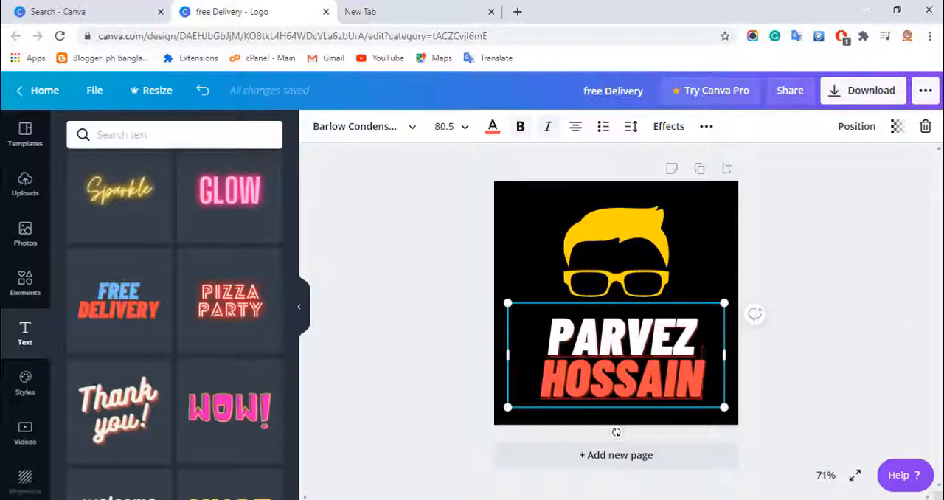
left_click_drag(704, 378, 483, 181)
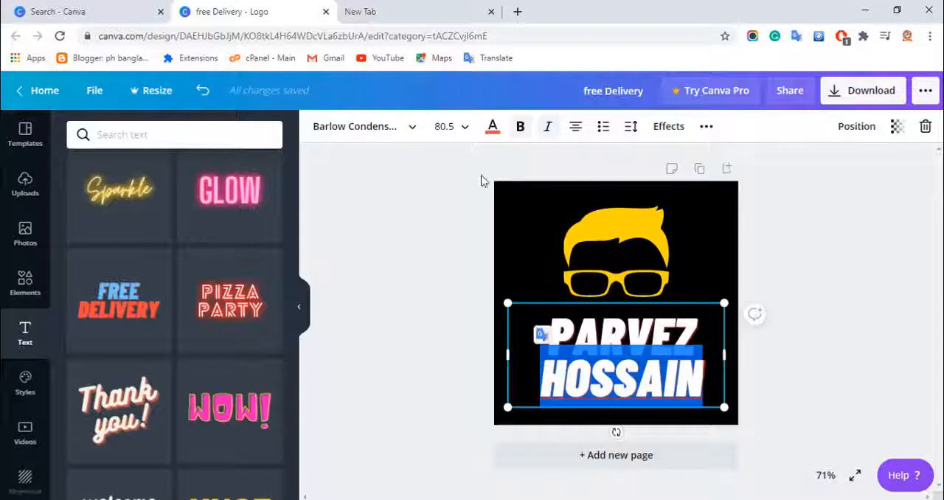
left_click(492, 128)
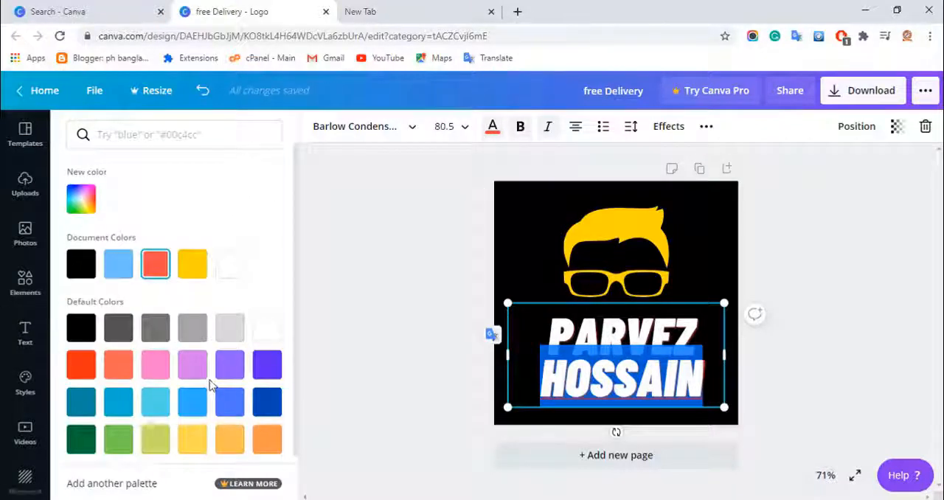
left_click(191, 267)
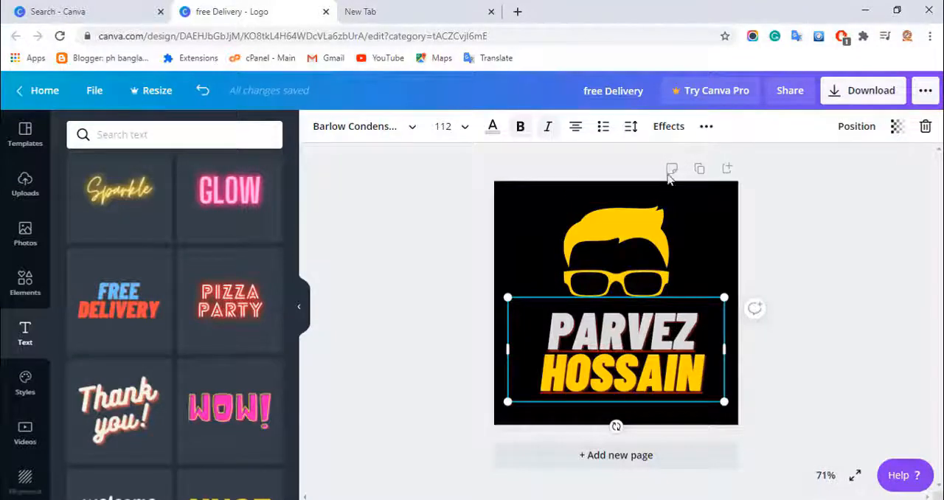
- Examine the available text effects and the name text's transparency setting, keeping the transparency at 100
left_click(665, 128)
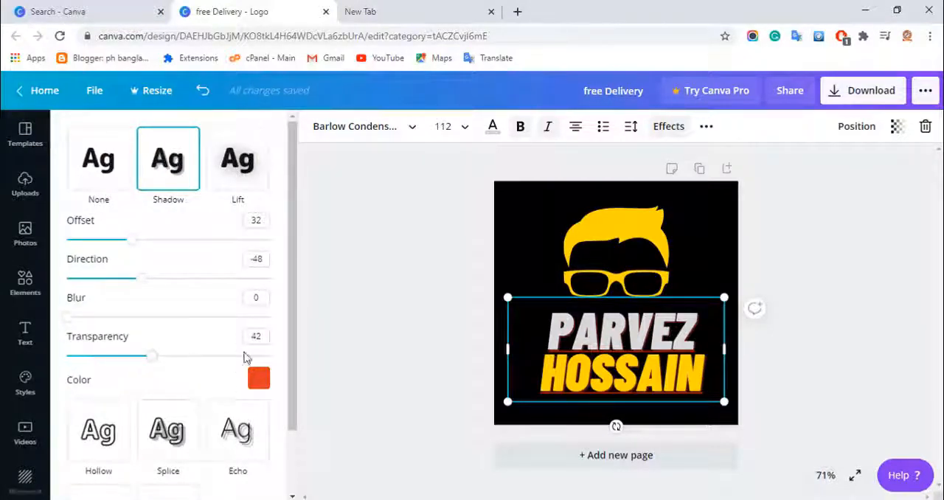
scroll(172, 407, "down", 2)
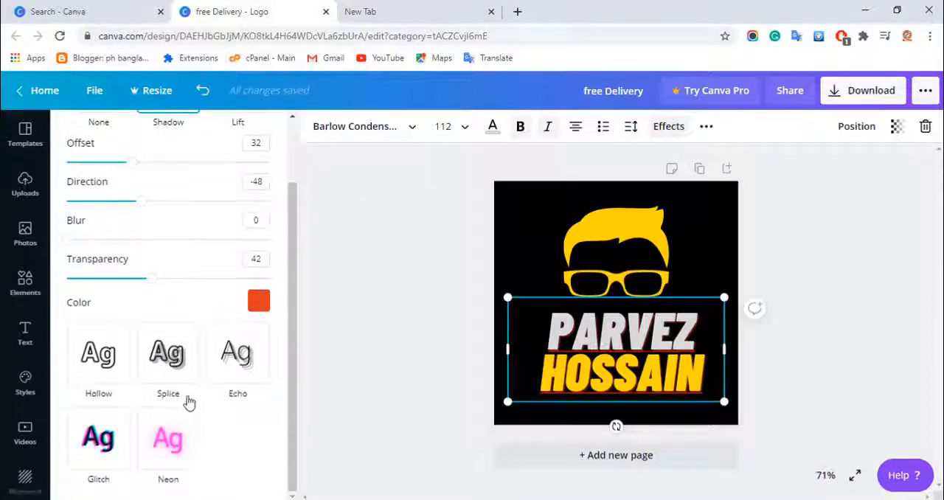
scroll(189, 402, "up", 2)
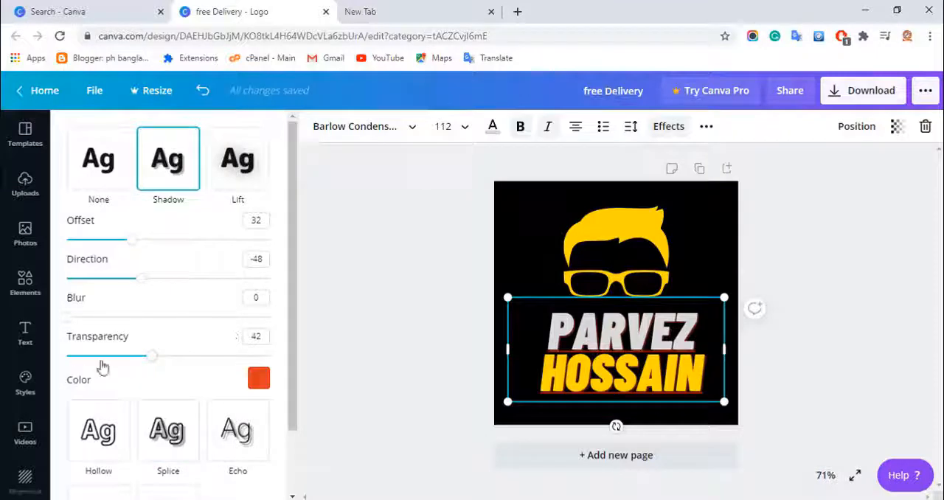
left_click(896, 127)
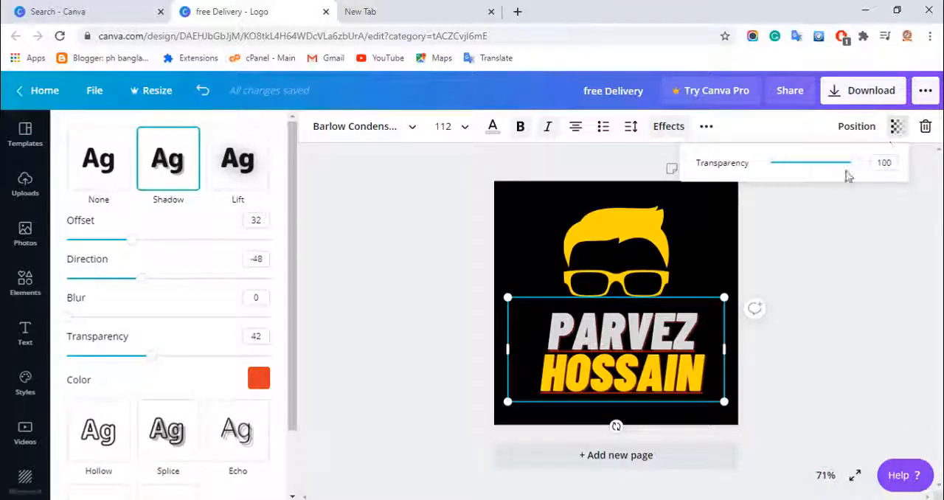
left_click_drag(853, 171, 889, 172)
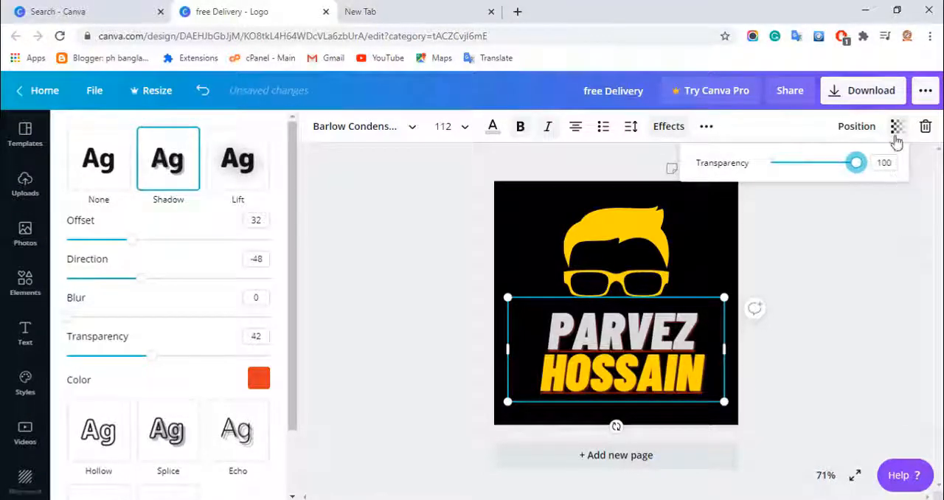
left_click(895, 129)
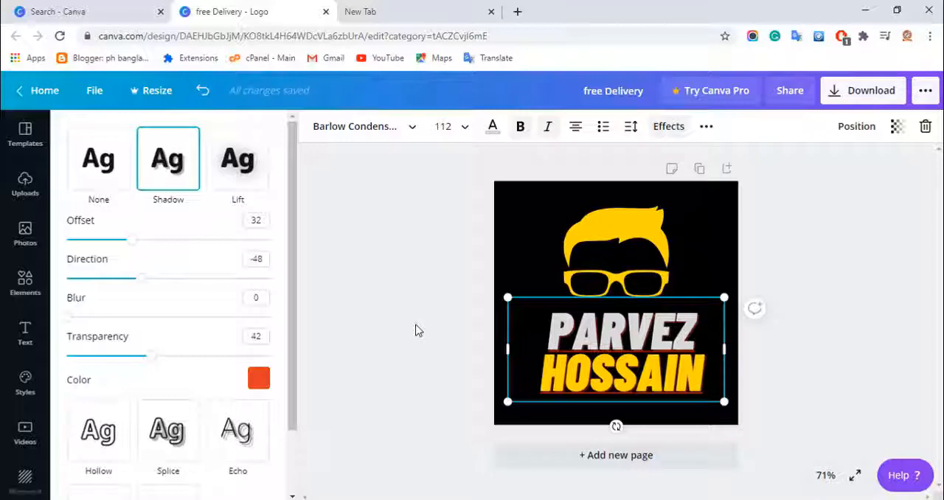
- Download the finished logo as a PNG file
left_click(856, 95)
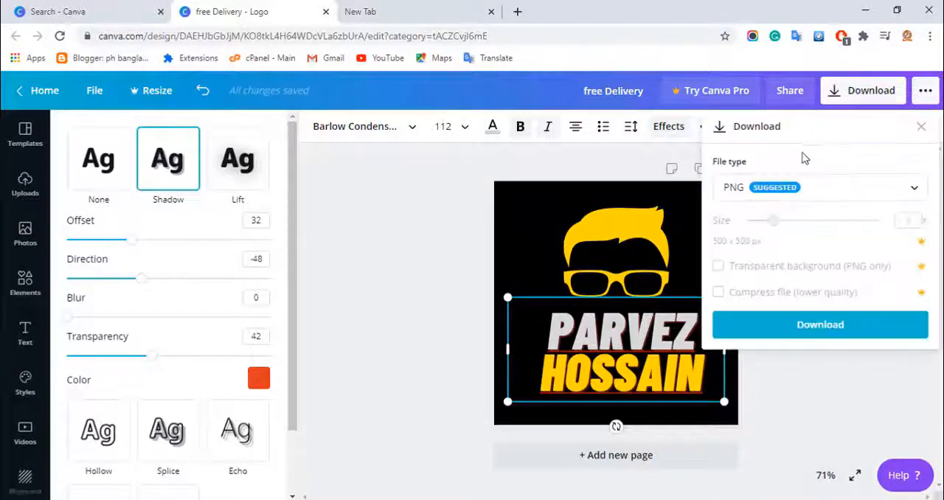
left_click(876, 194)
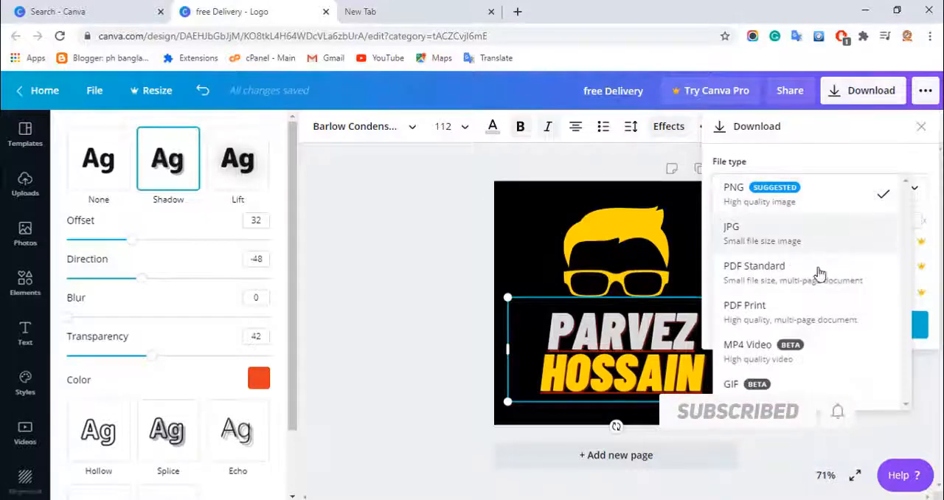
left_click(797, 200)
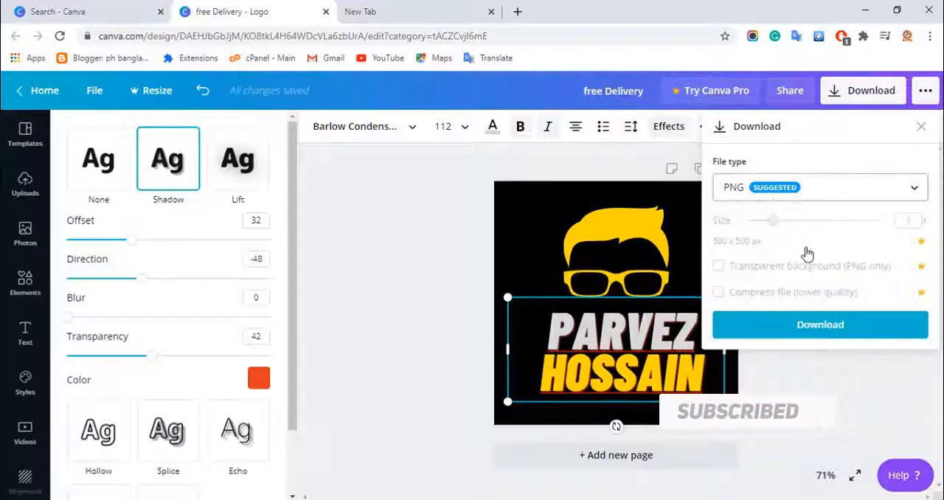
left_click(808, 329)
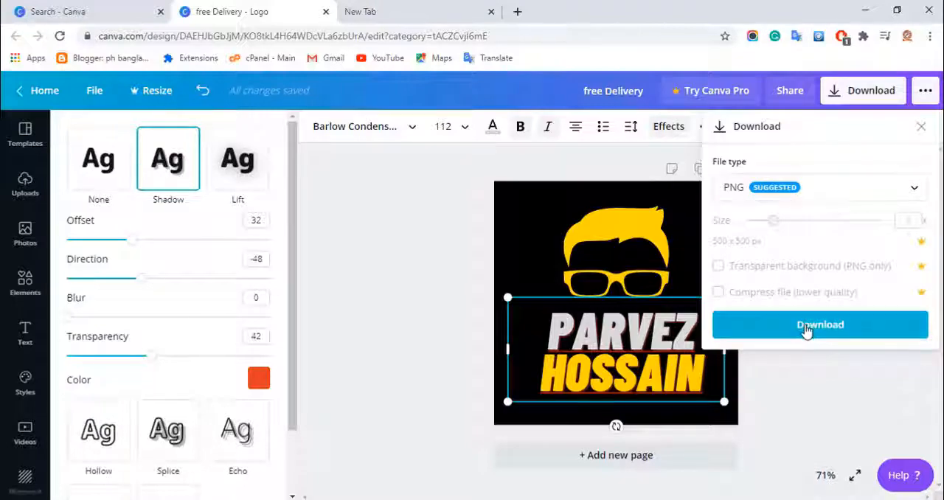